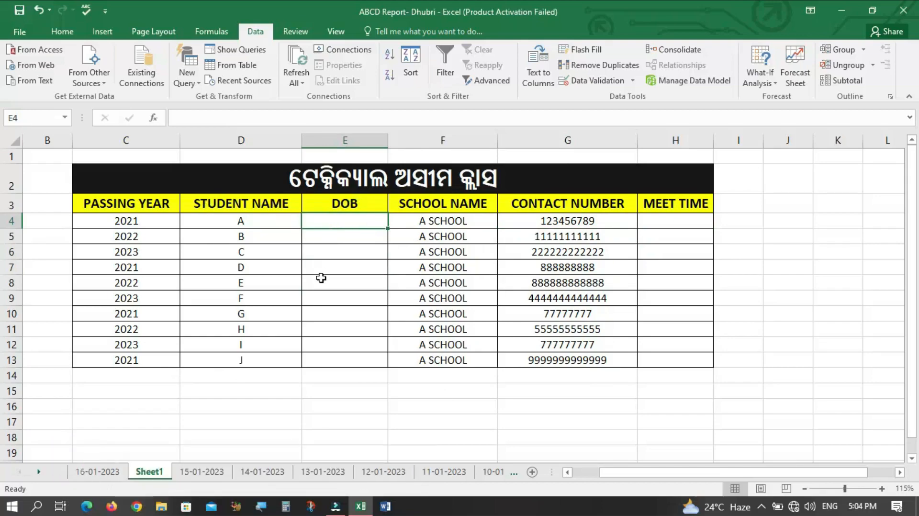
- Start a data validation rule on the DOB cells E4:E13 that allows a Date with the between condition
click(354, 237)
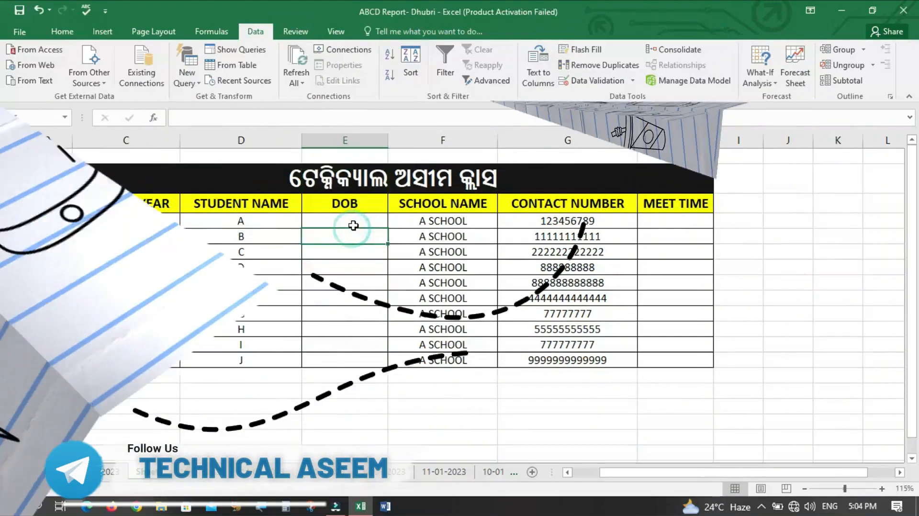
click(364, 223)
drag(365, 223, 353, 361)
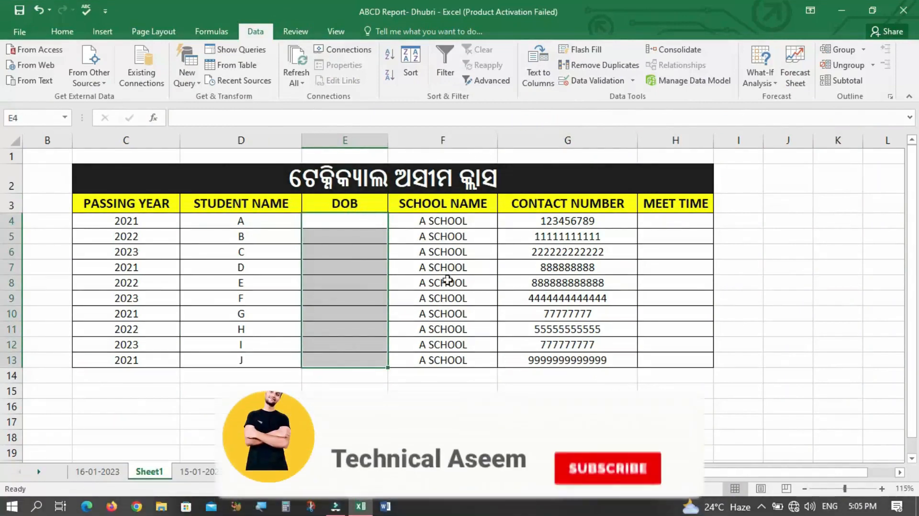
click(611, 84)
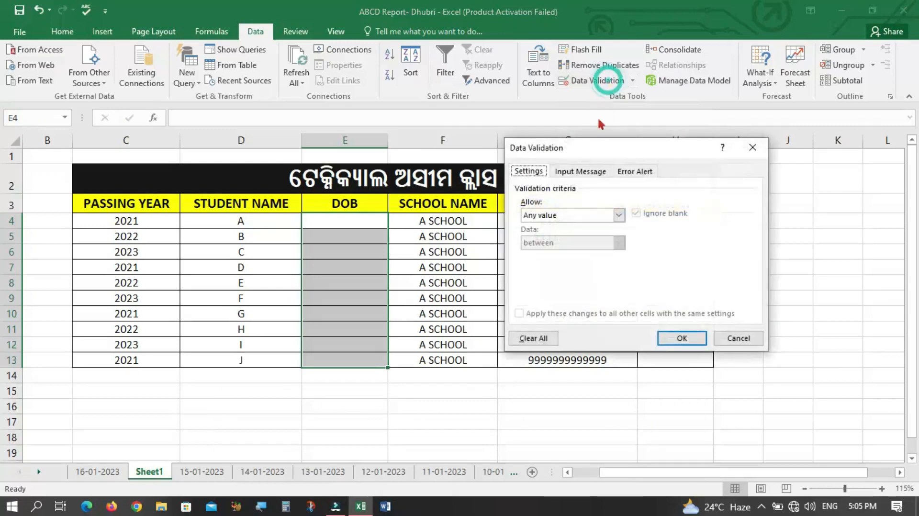
click(619, 216)
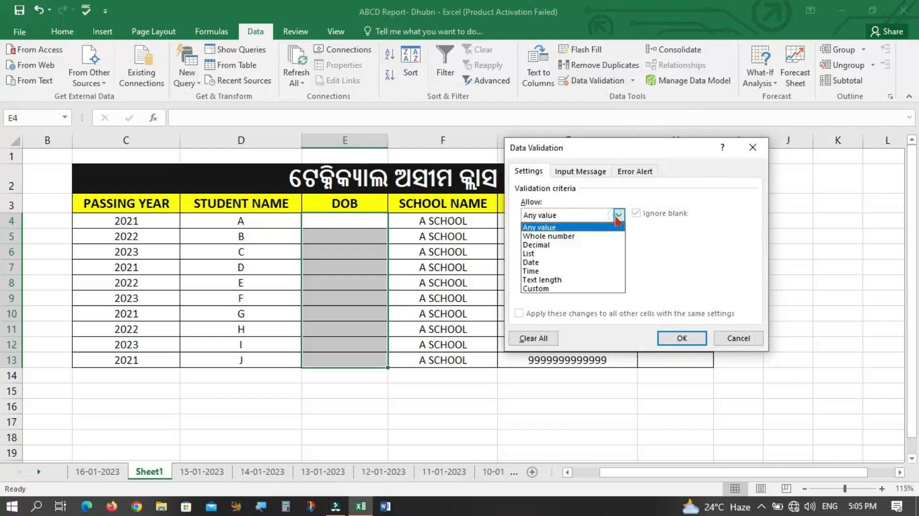
click(560, 263)
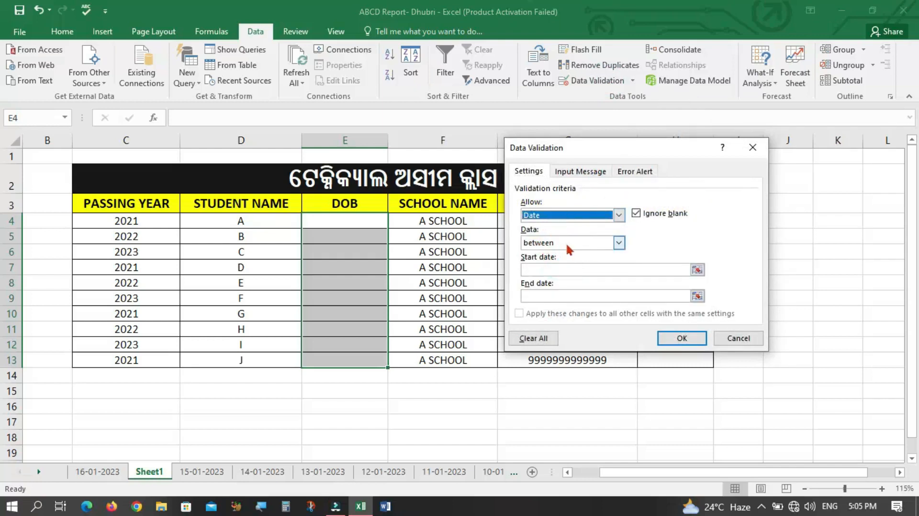
click(619, 243)
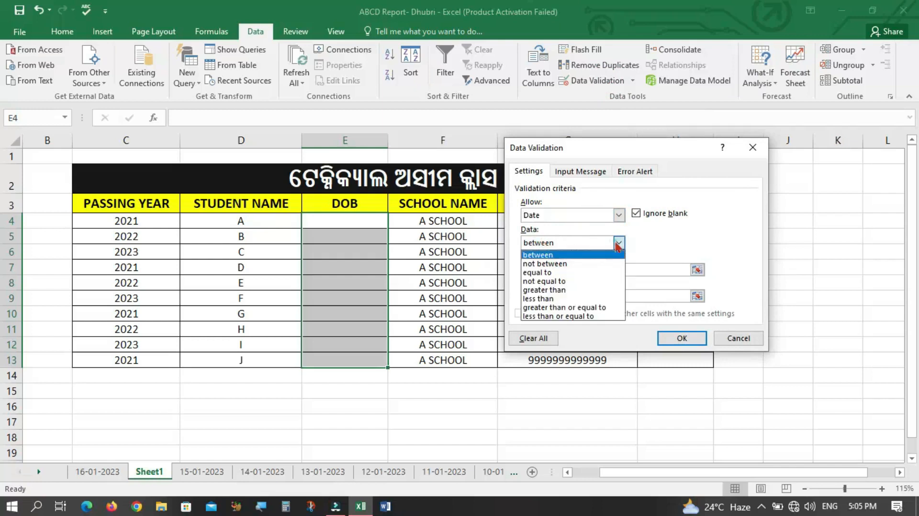
click(567, 255)
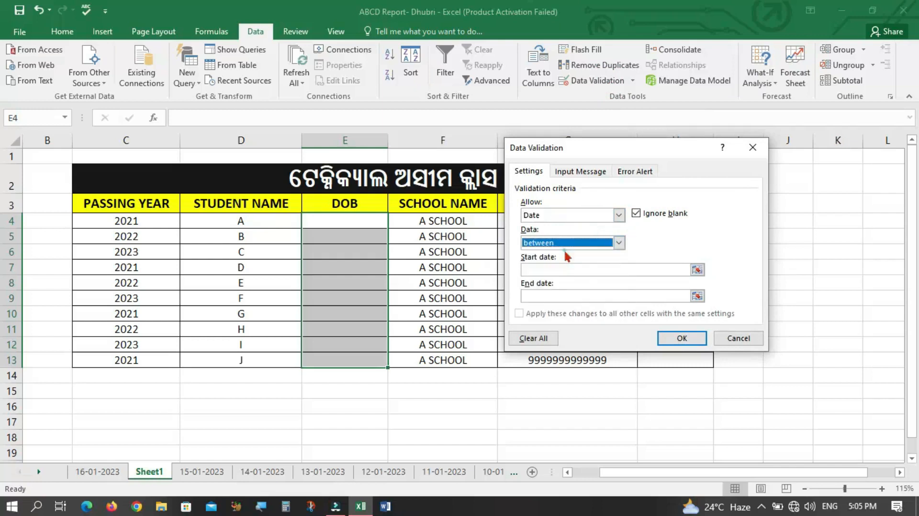
- Set the rule's start date to 01/02/2015 and its end date to 01/02/2018, and apply it
click(578, 272)
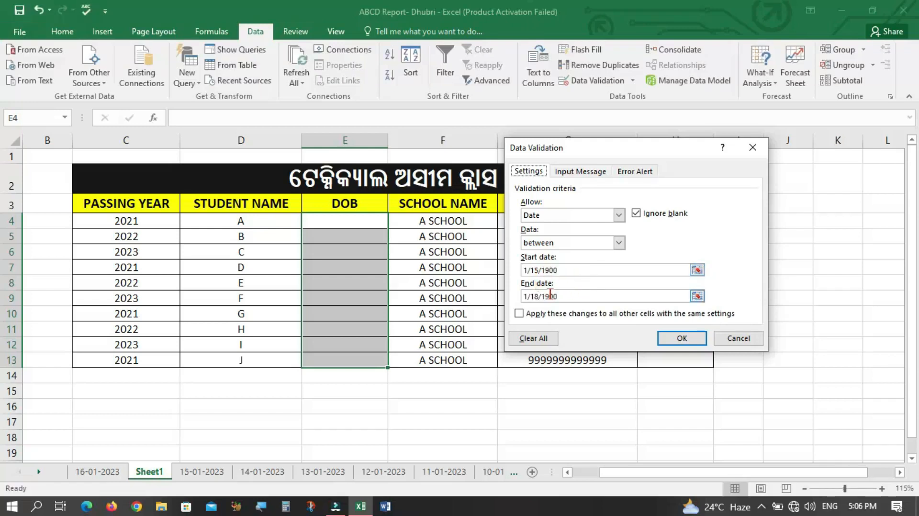
click(558, 271)
click(559, 271)
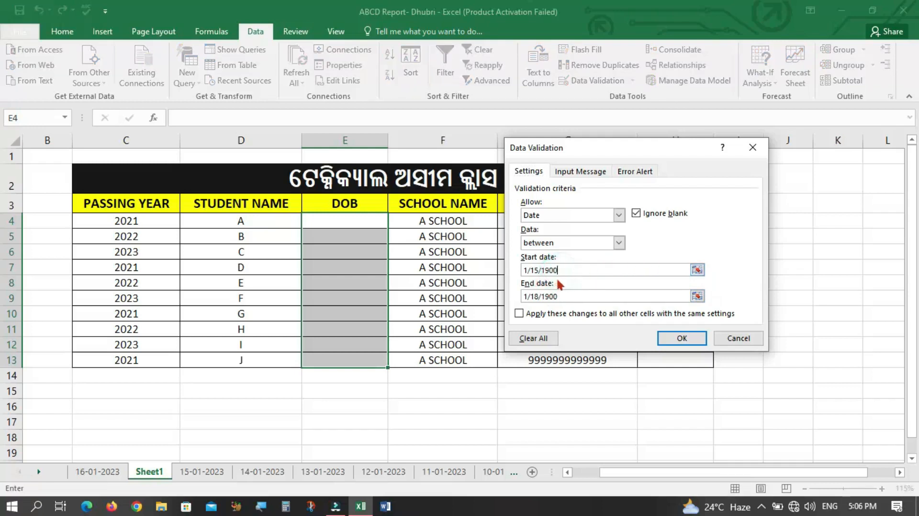
double_click(564, 270)
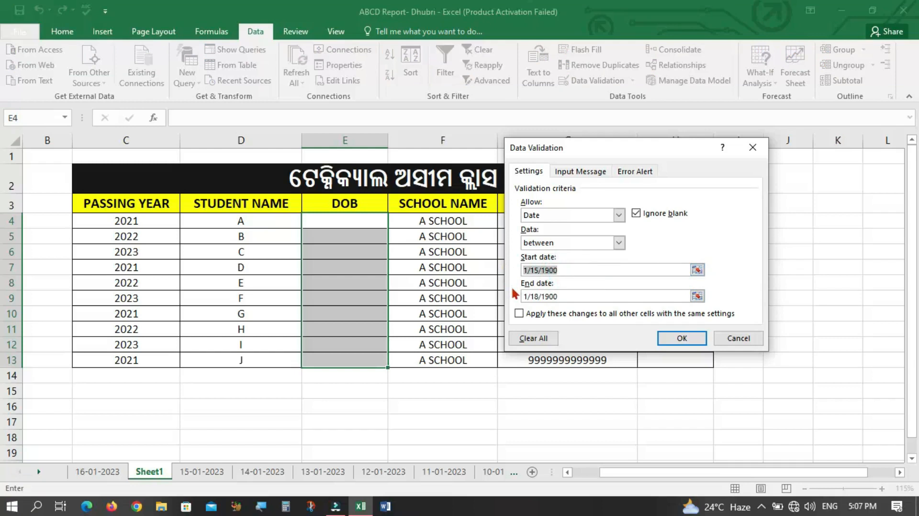
text(01/02/2015)
drag(567, 295, 496, 290)
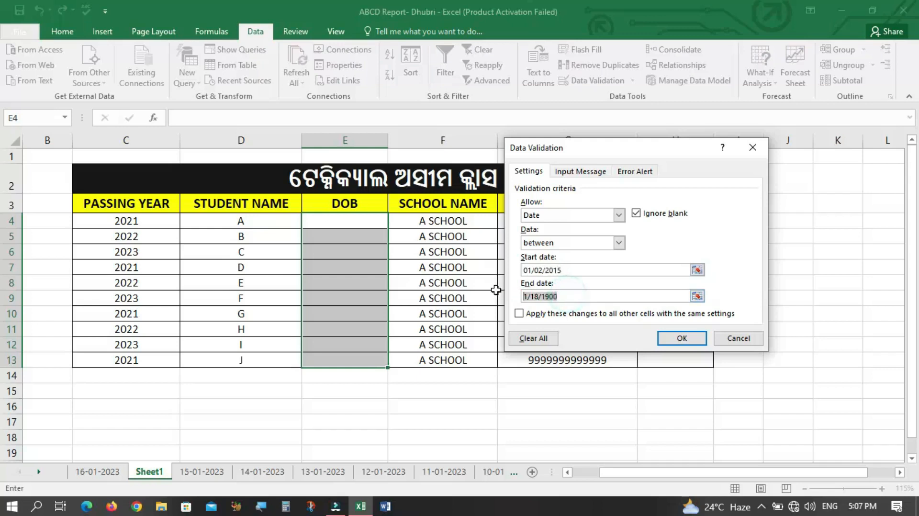
text(01/02/2018)
click(682, 338)
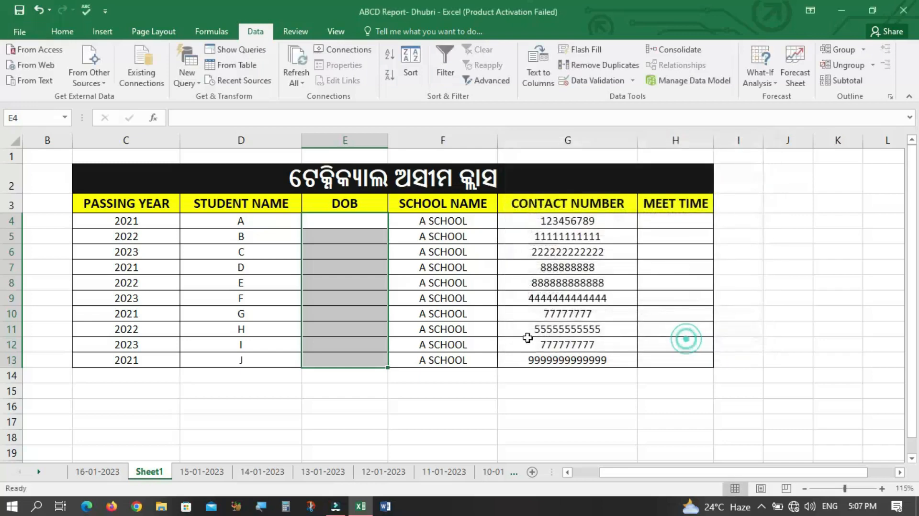
- Enter a date of birth inside the allowed range for student A in cell E4
click(358, 224)
text(01/02/2016)
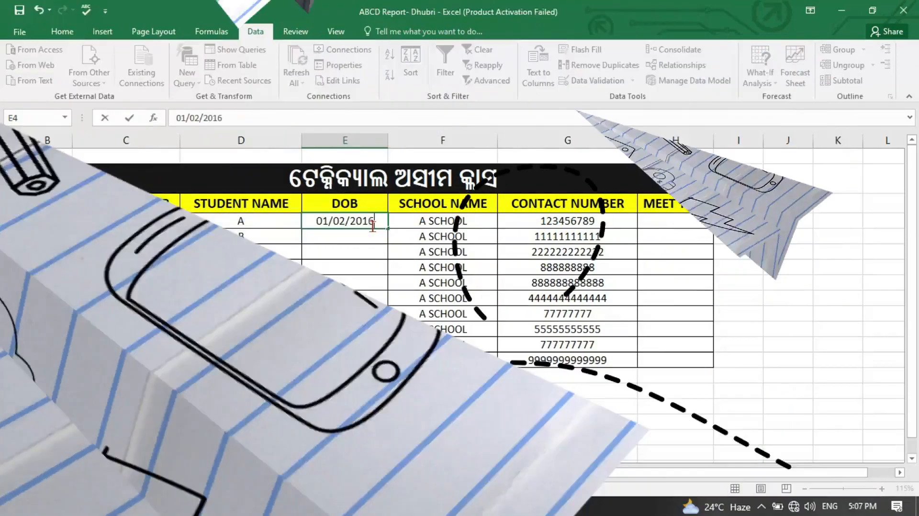
key(Return)
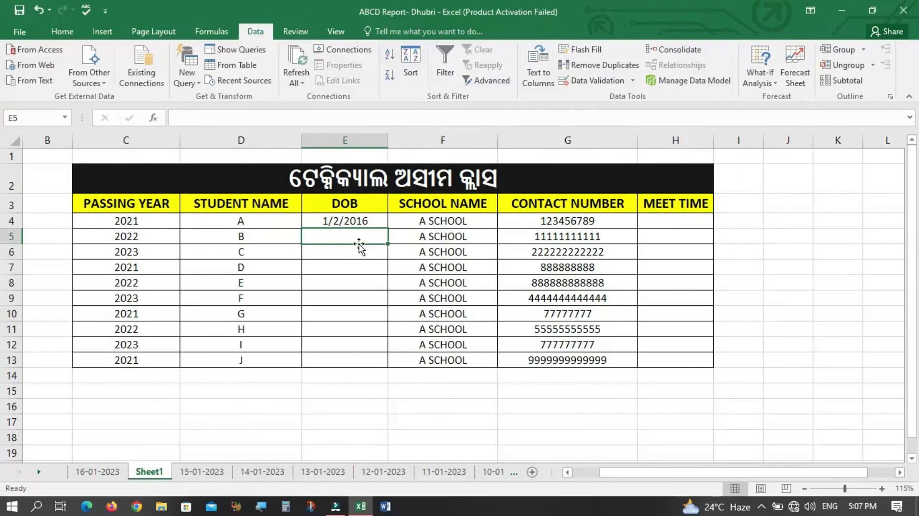
- Review the start and end dates of the validation rule on cell E5, and close the settings
click(588, 85)
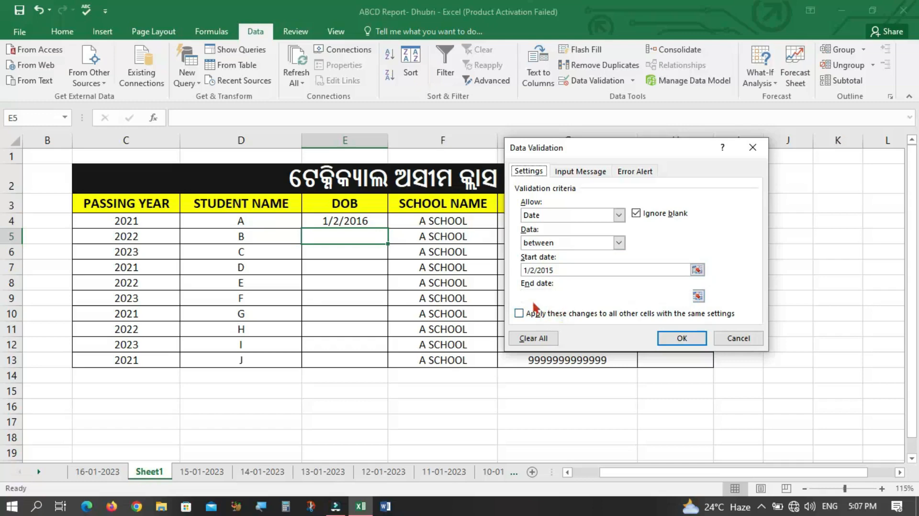
click(367, 217)
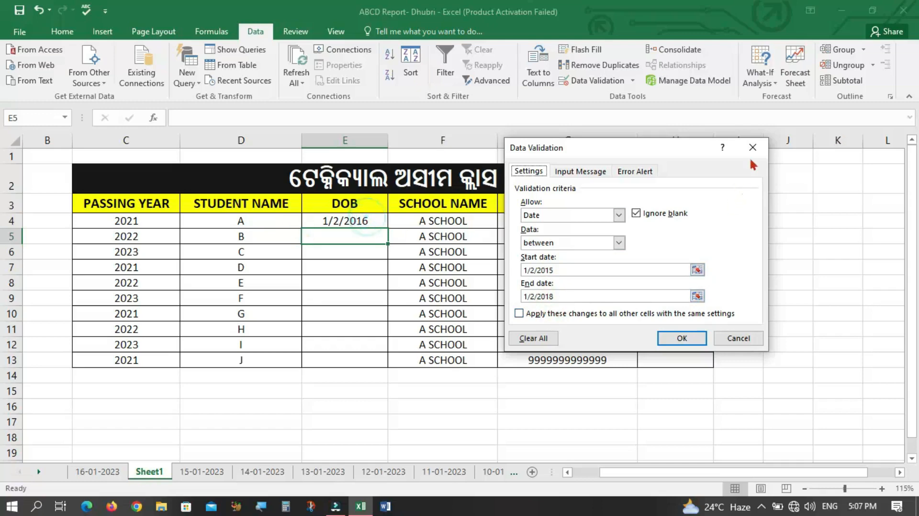
click(752, 148)
- Change student A's date of birth in cell E4 to exactly the rule's start date
click(380, 221)
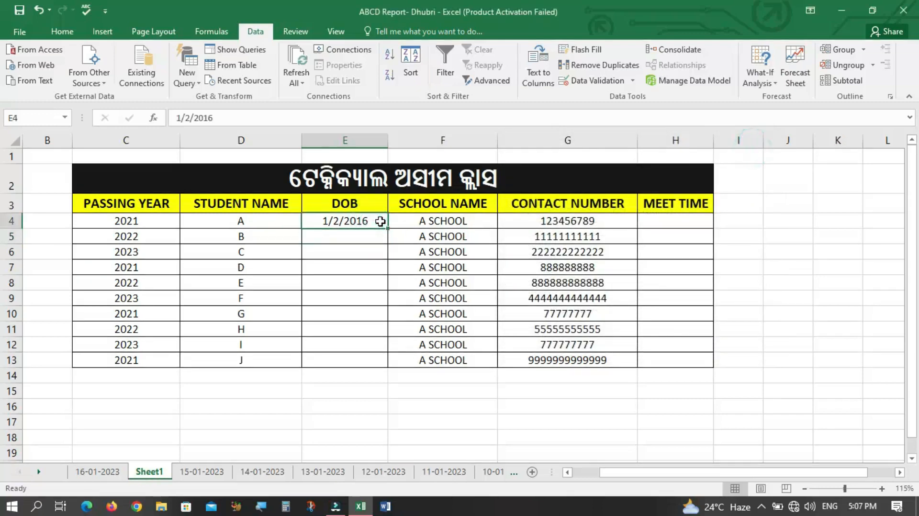
double_click(380, 221)
key(BackSpace)
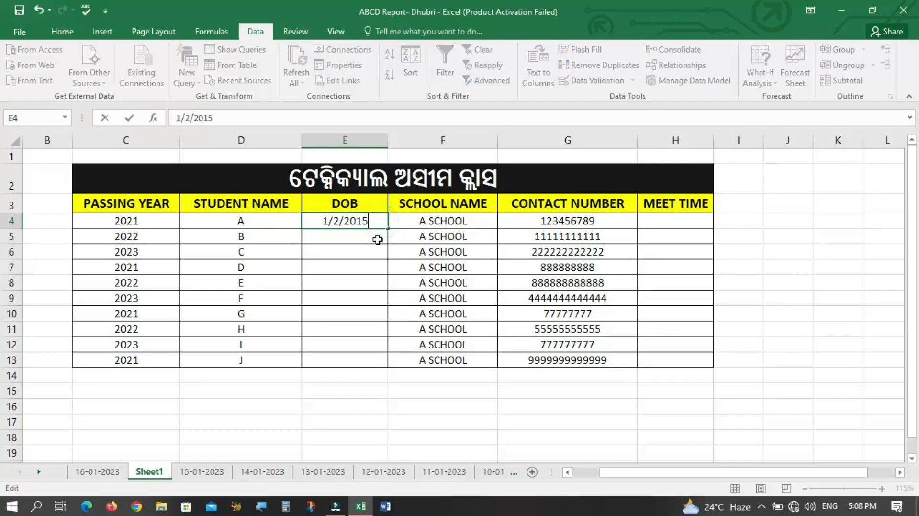
text(5)
key(Return)
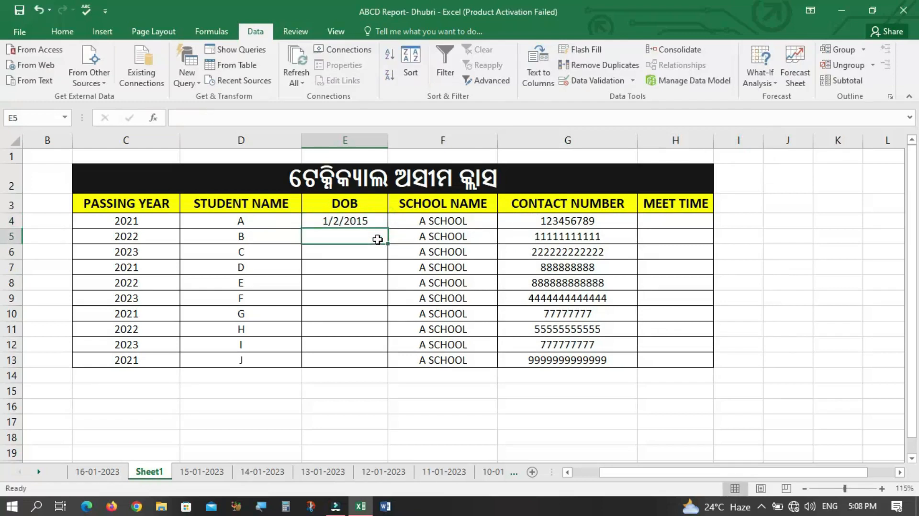
- Try to change the date in cell E4 to one year before the rule's start date
click(380, 221)
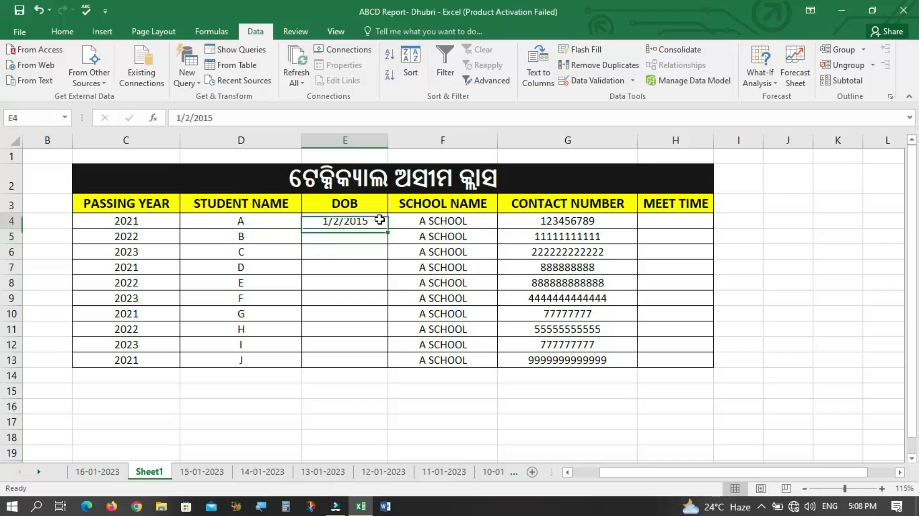
double_click(380, 221)
key(BackSpace)
text(4)
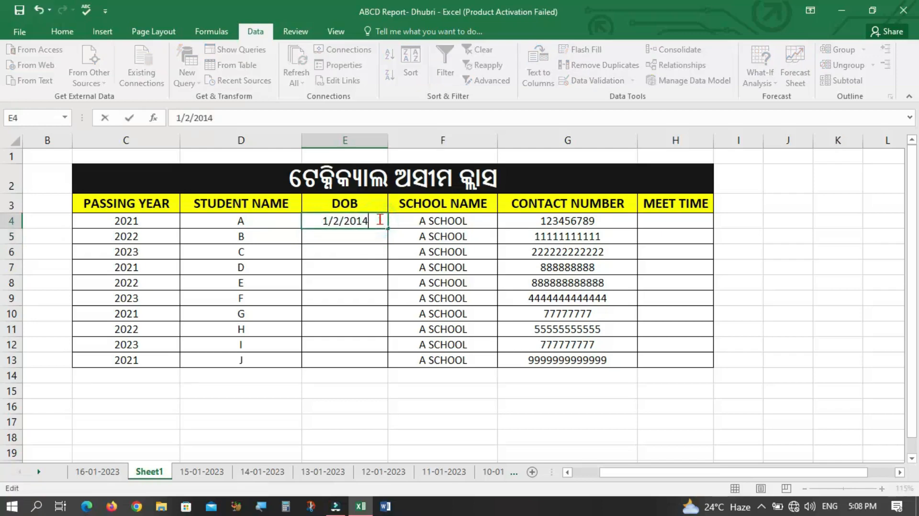
key(Return)
click(613, 238)
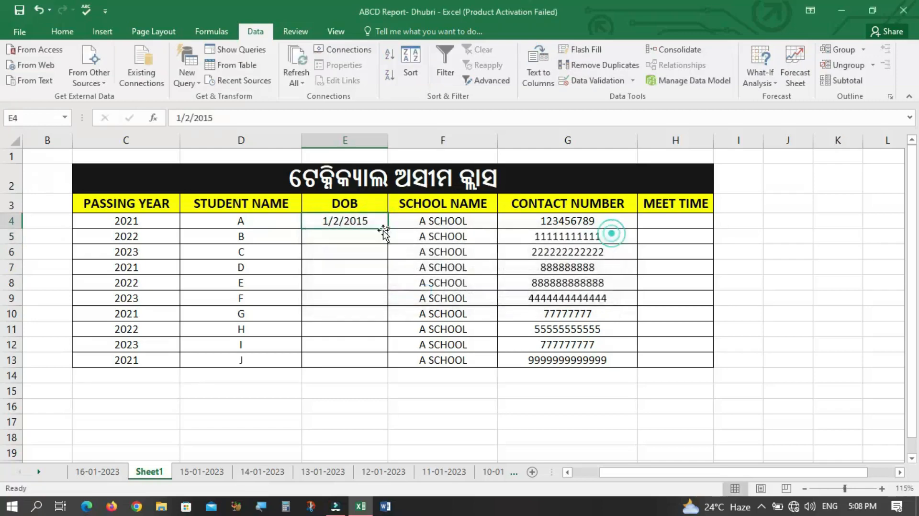
- Try to change the date in cell E4 to one year after the rule's end date
double_click(380, 221)
key(BackSpace)
text(9)
key(Return)
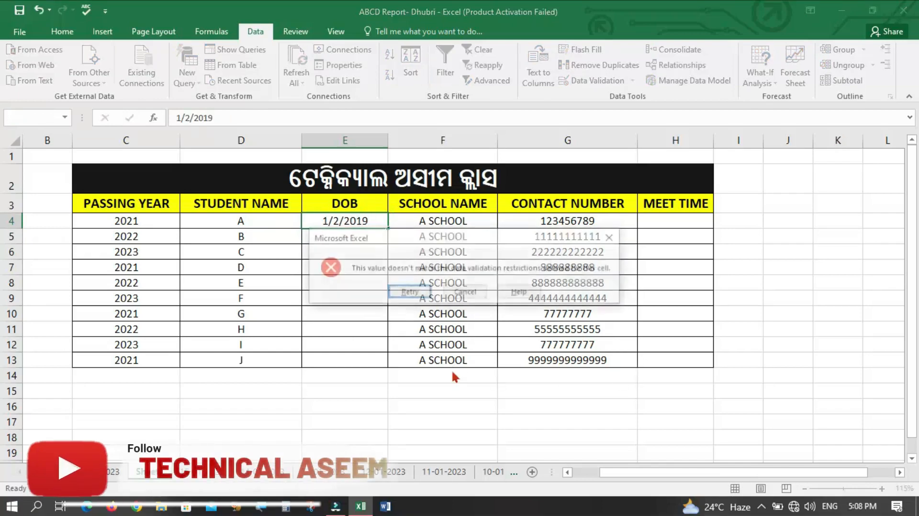
click(467, 292)
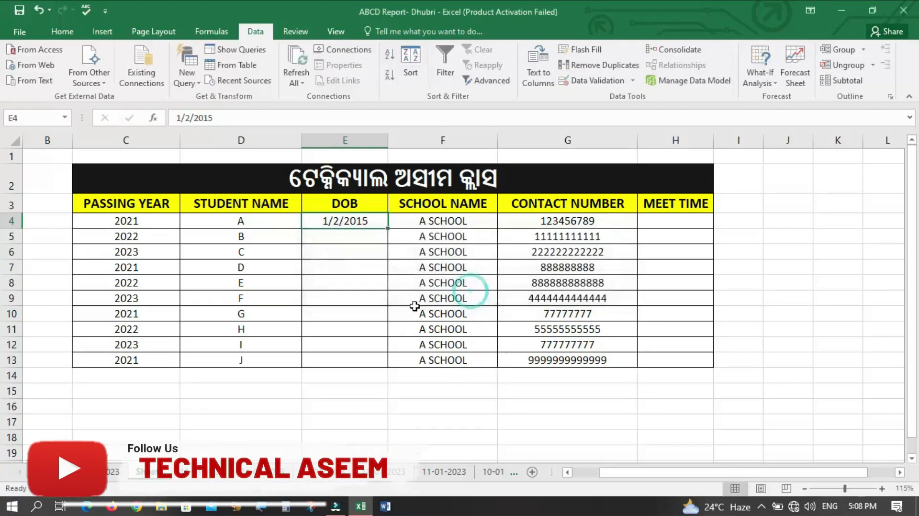
- Examine the validation rule on cell E4 and the criteria types it offers, and close the settings without changes
click(596, 80)
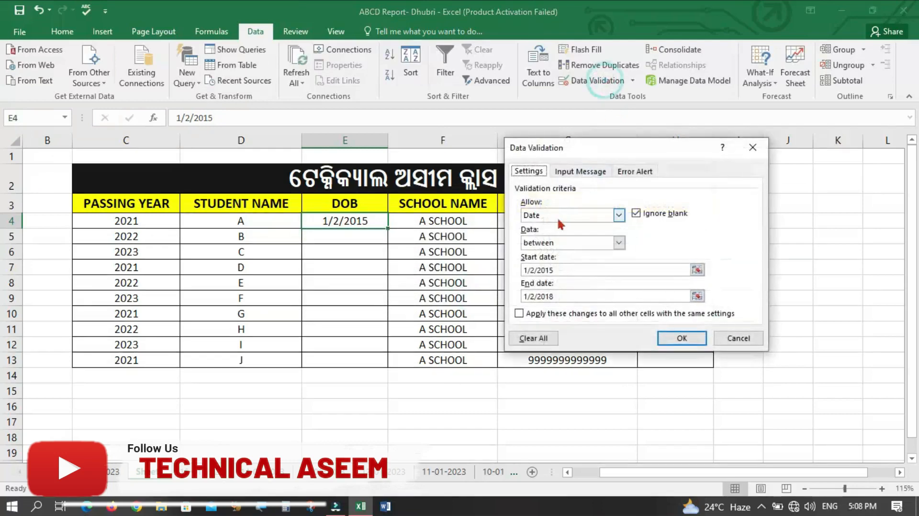
click(619, 215)
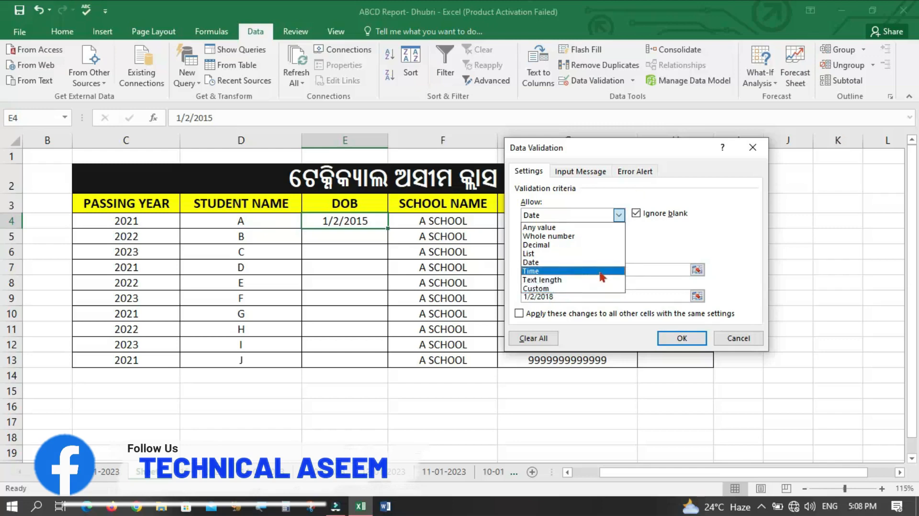
click(721, 234)
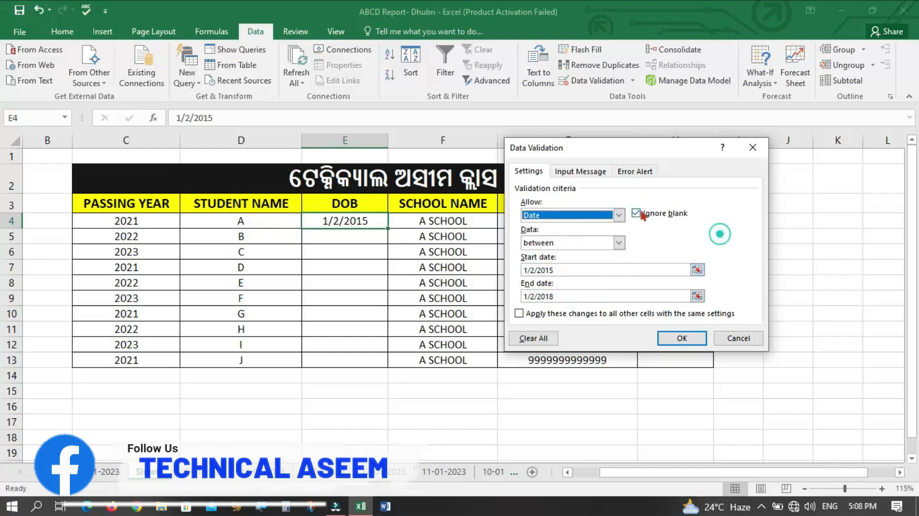
click(752, 147)
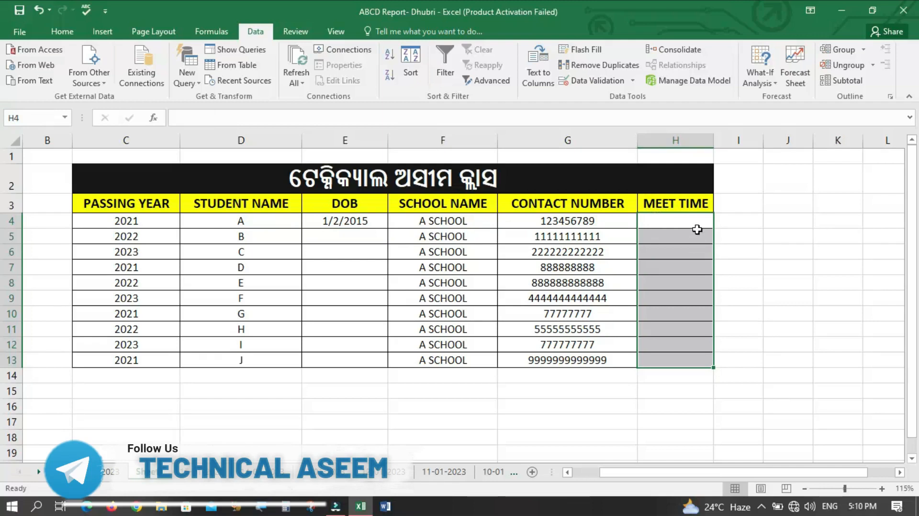
- Set the validation rule for MEET TIME cells H4:H13 to allow Time values with the between condition
click(616, 89)
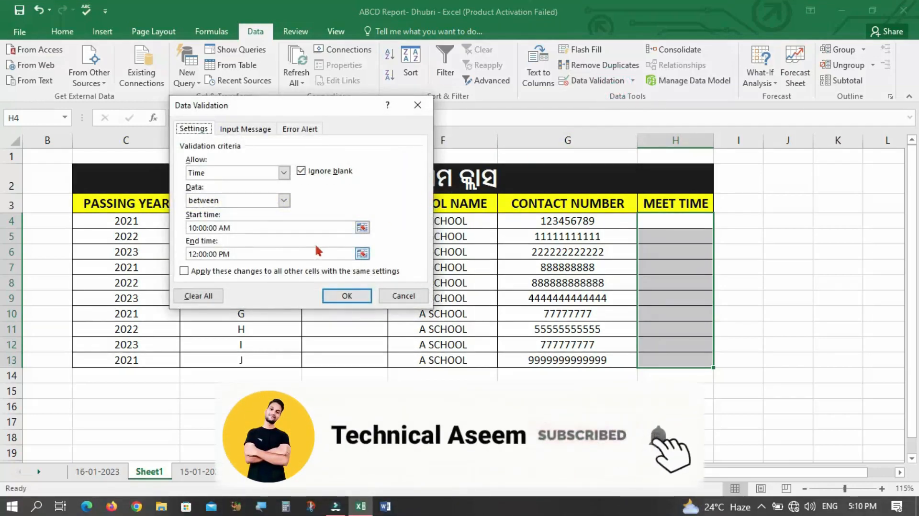
click(271, 173)
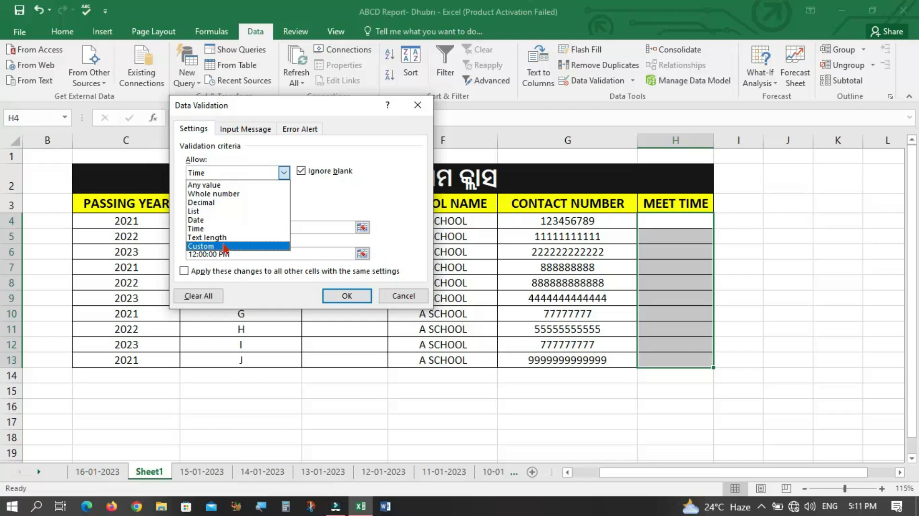
click(255, 231)
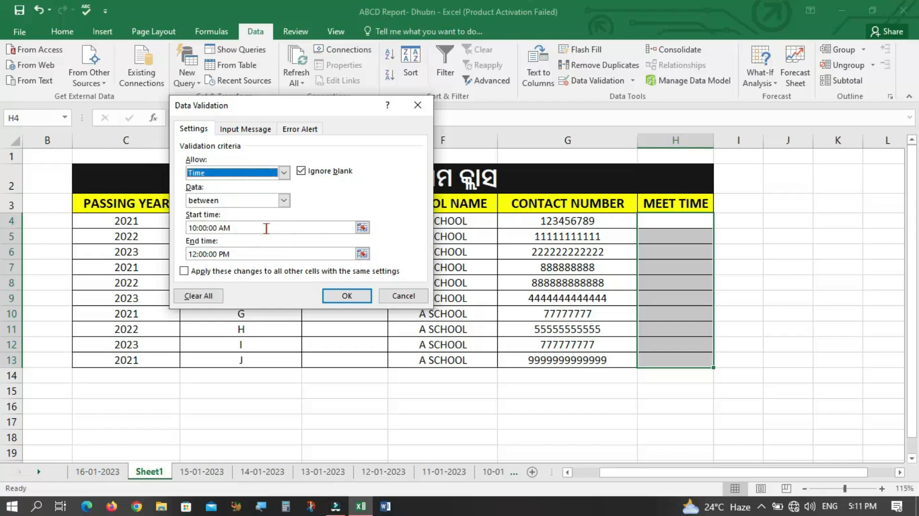
click(265, 231)
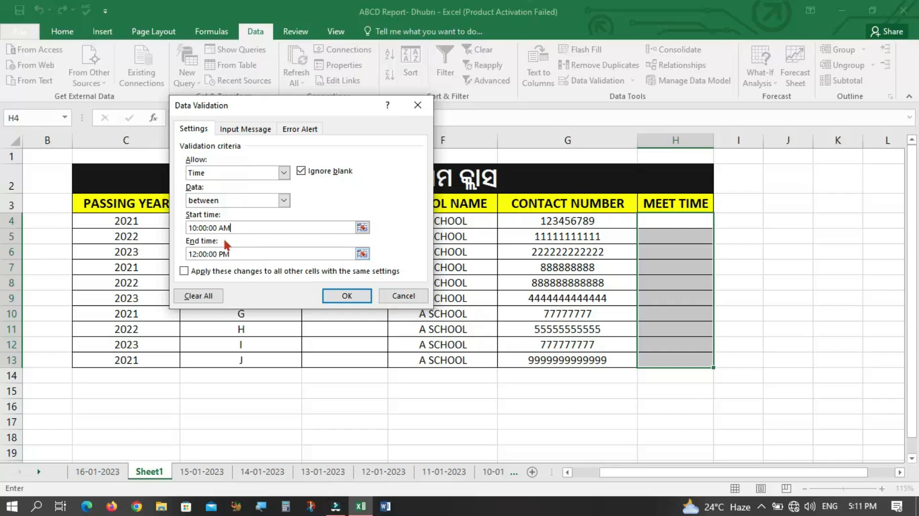
click(278, 200)
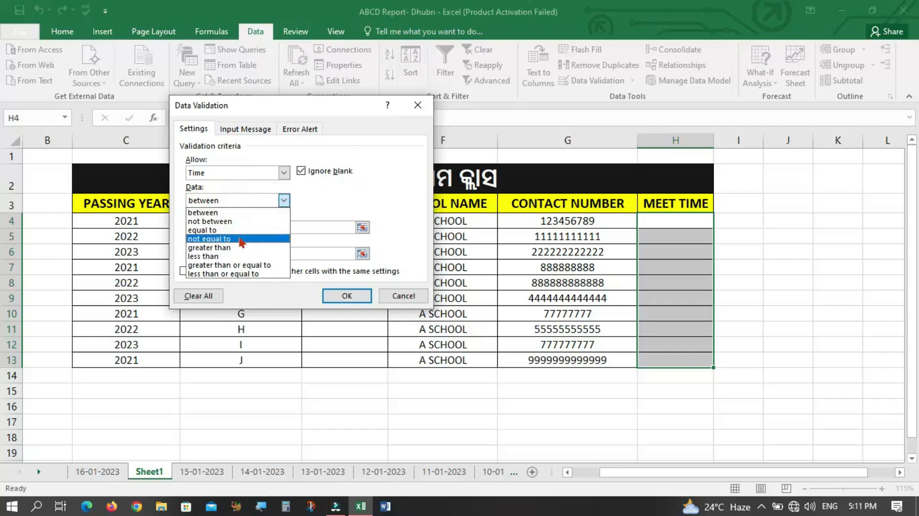
click(206, 213)
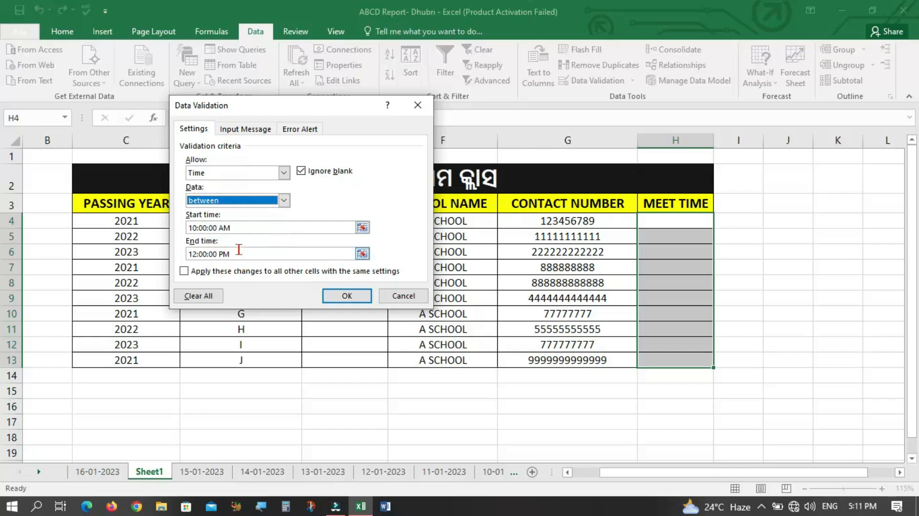
- Set the time rule's start time to 10 AM and end time to 12 PM, and apply it to the MEET TIME cells
triple_click(250, 227)
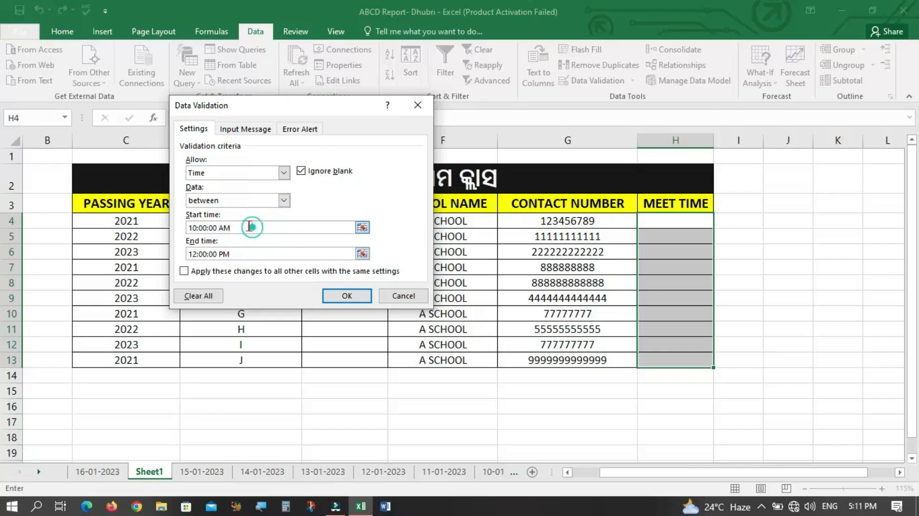
text(10 AM)
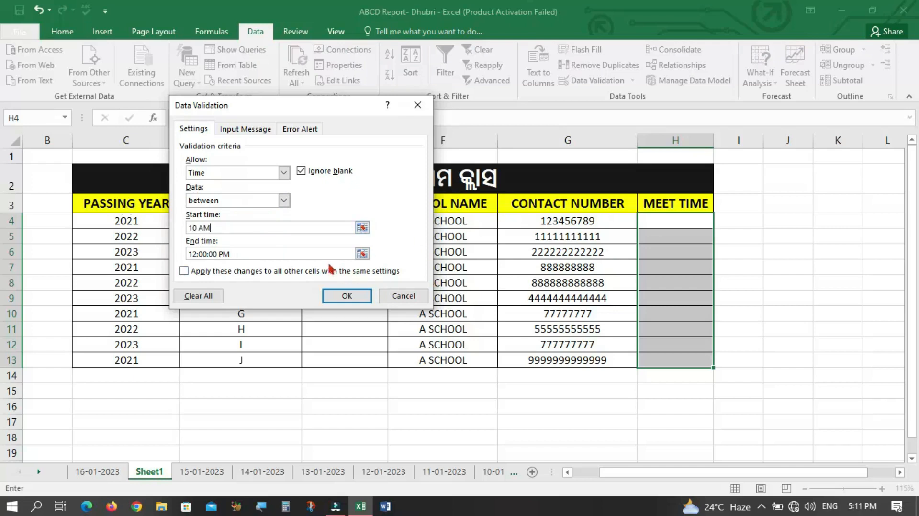
triple_click(328, 254)
text(12 PM)
click(355, 297)
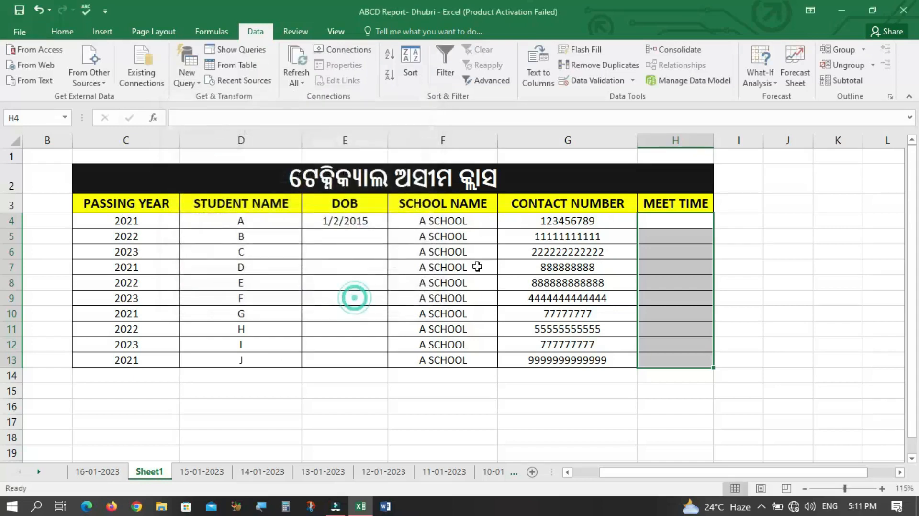
- Try to enter the plain numbers 10 and 11 as student A's meet time in cell H4
click(660, 229)
text(10)
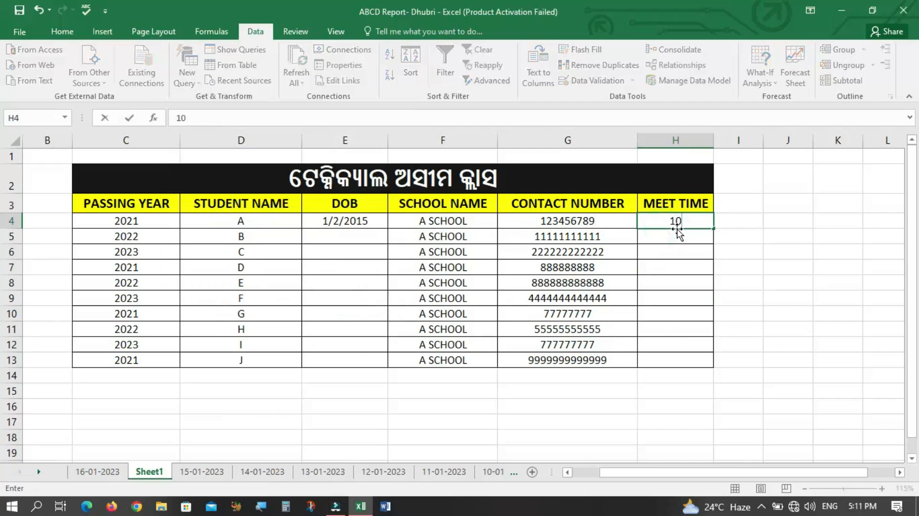
key(Return)
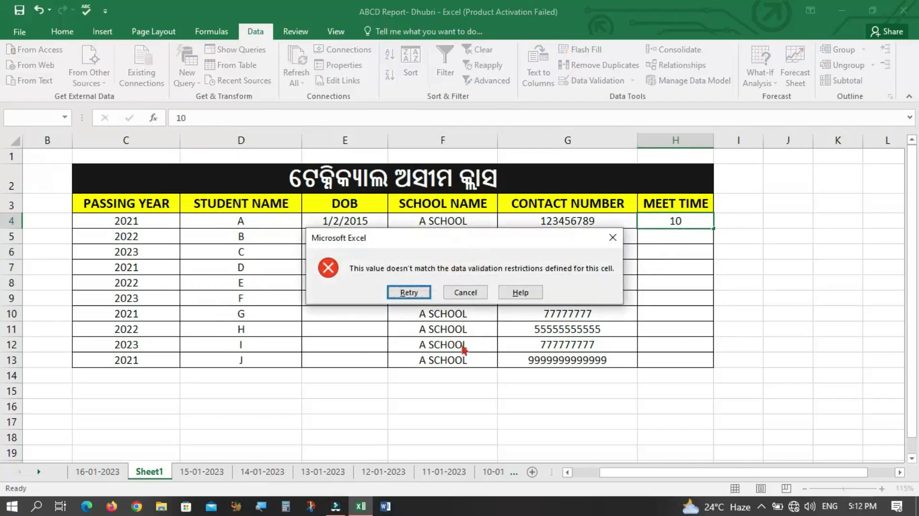
click(452, 294)
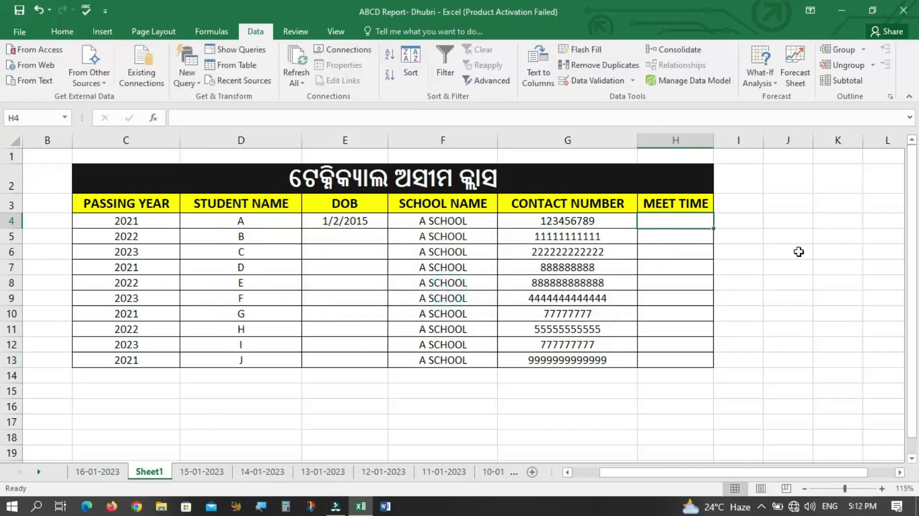
text(11)
key(Return)
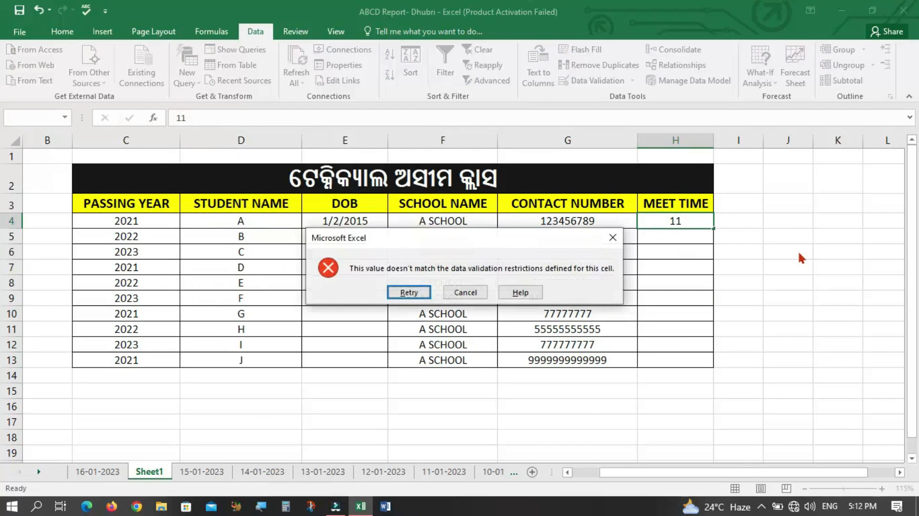
- Retry student A's meet time in cell H4 with the value 10 AM
key(Return)
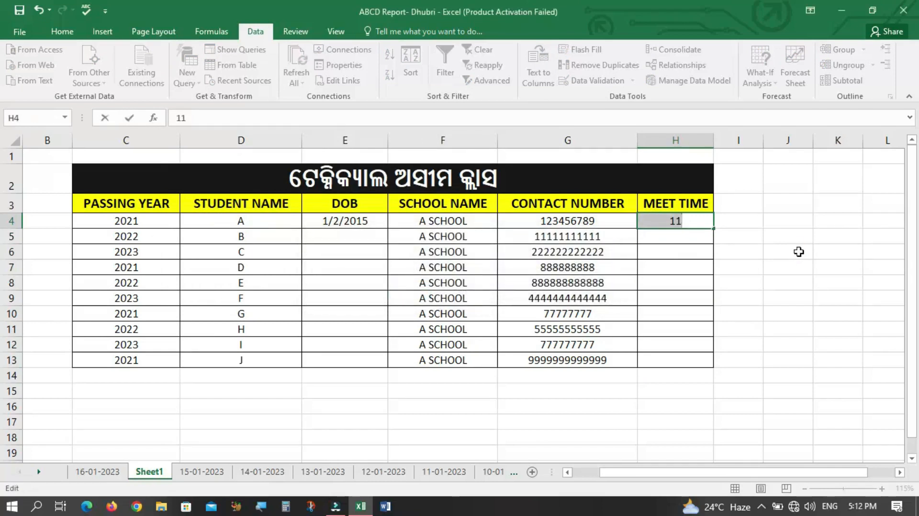
text(10:00 AM)
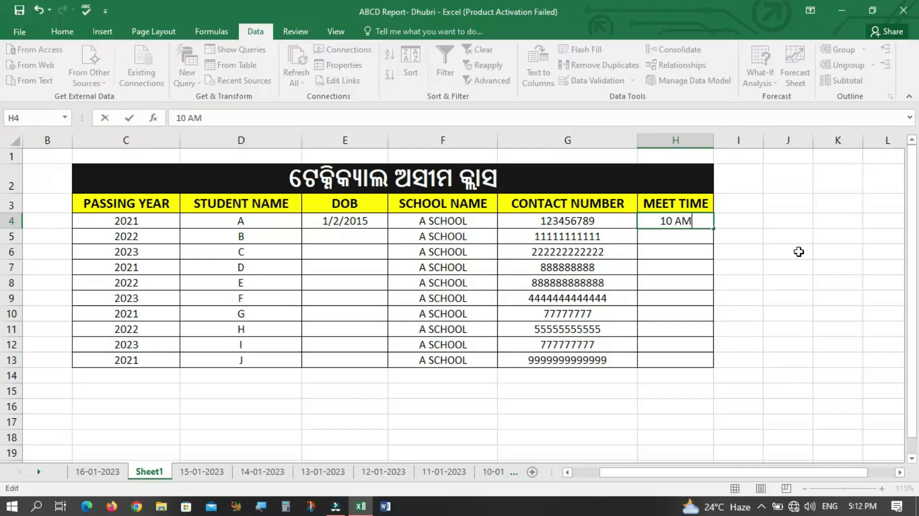
key(Return)
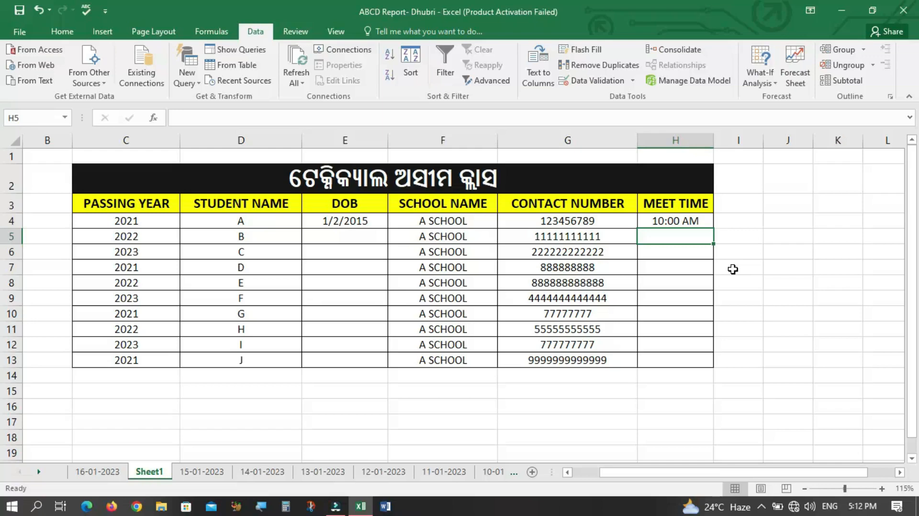
scroll(387, 293, up, 3)
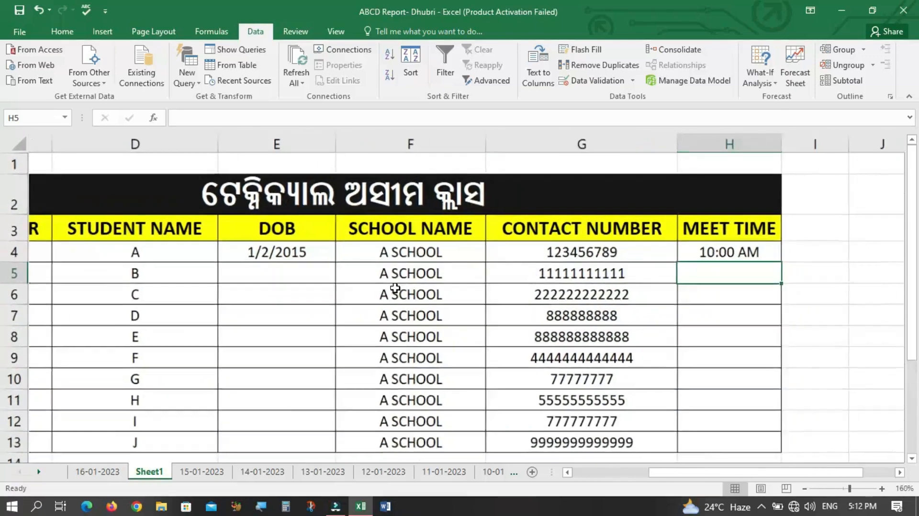
scroll(395, 287, up, 1)
click(267, 261)
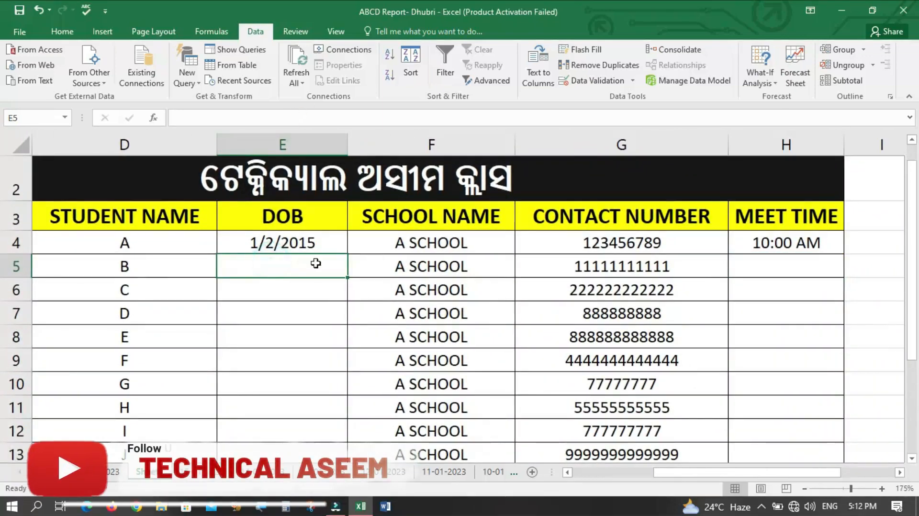
drag(799, 472, 744, 469)
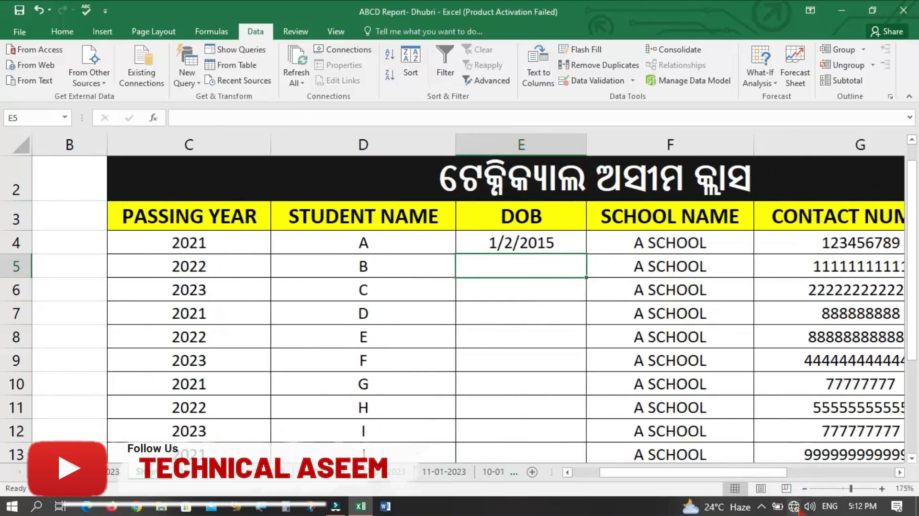
drag(746, 473, 826, 473)
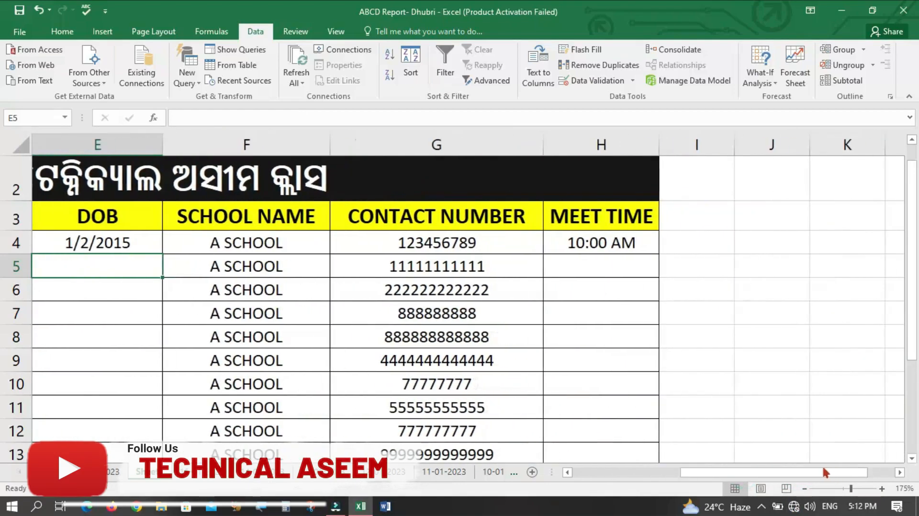
click(622, 247)
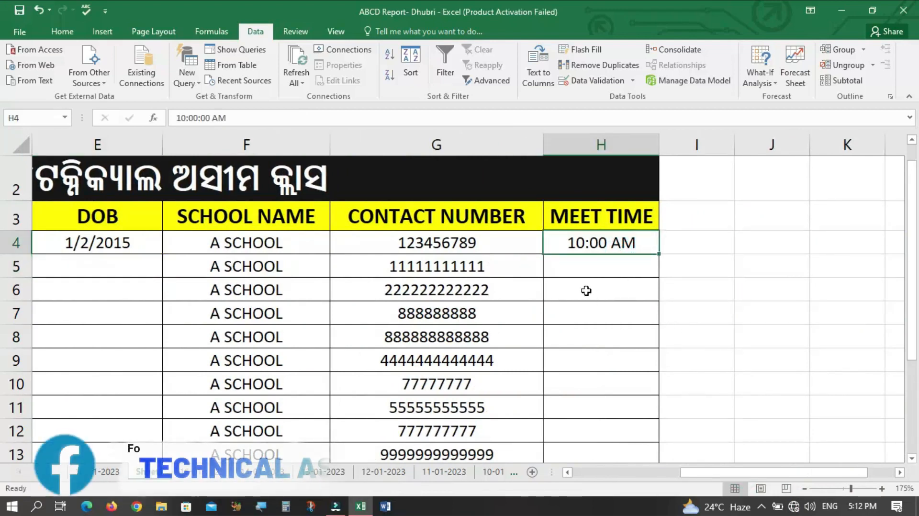